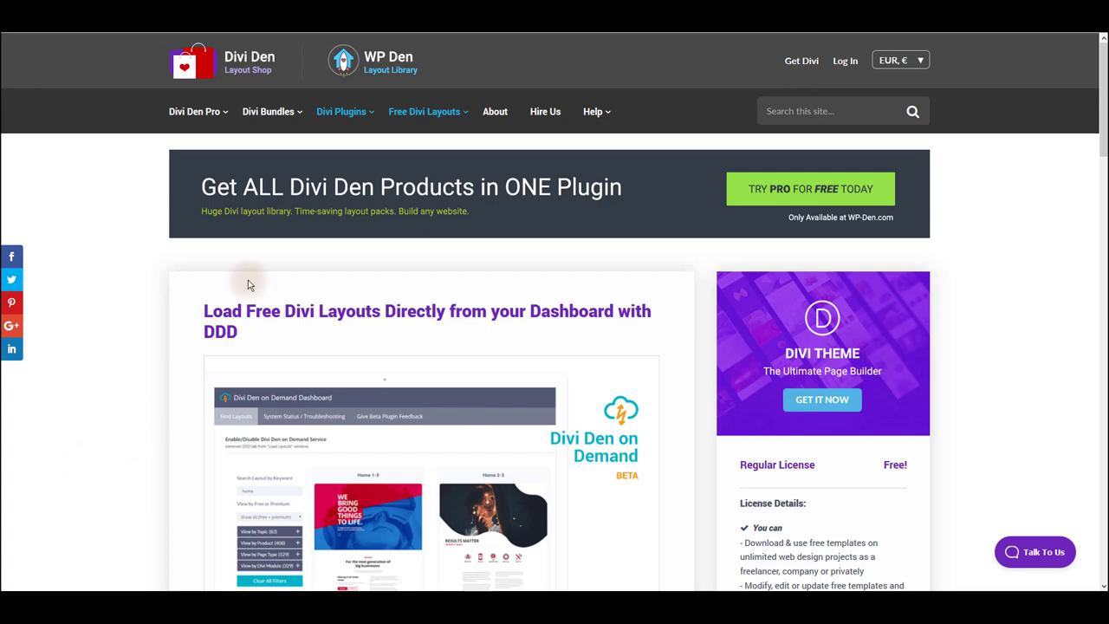
Step: Download the free Divi Den on Demand plugin from the Divi Plugins > Load Layouts On Demand page
{"action": "mouse_move", "coordinate": [342, 113]}
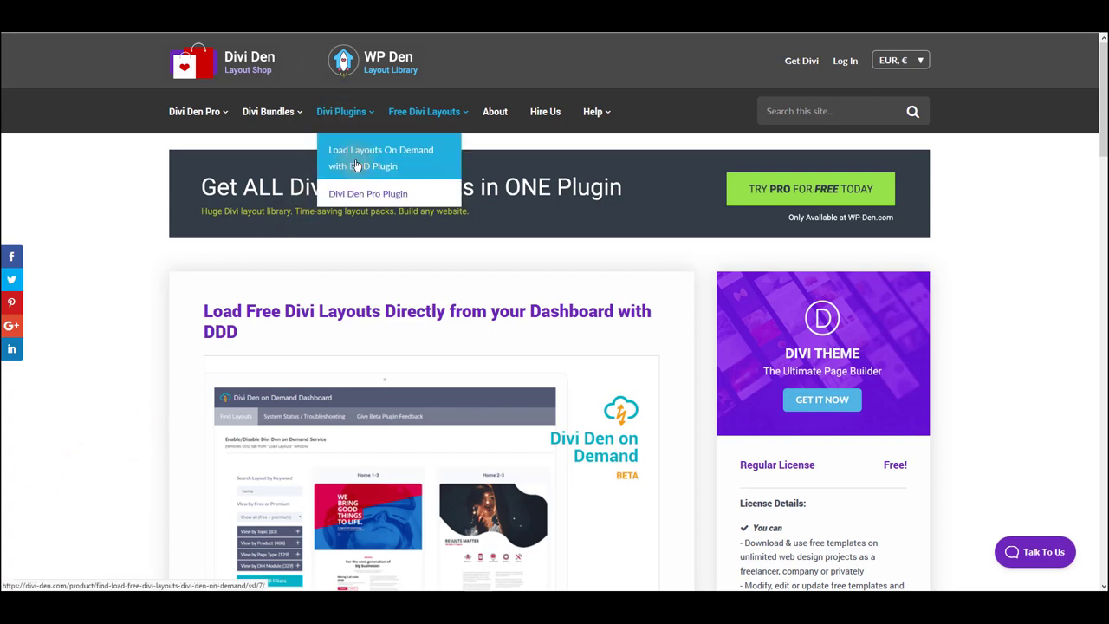
{"action": "scroll", "coordinate": [1030, 346], "scroll_direction": "down", "scroll_amount": 3}
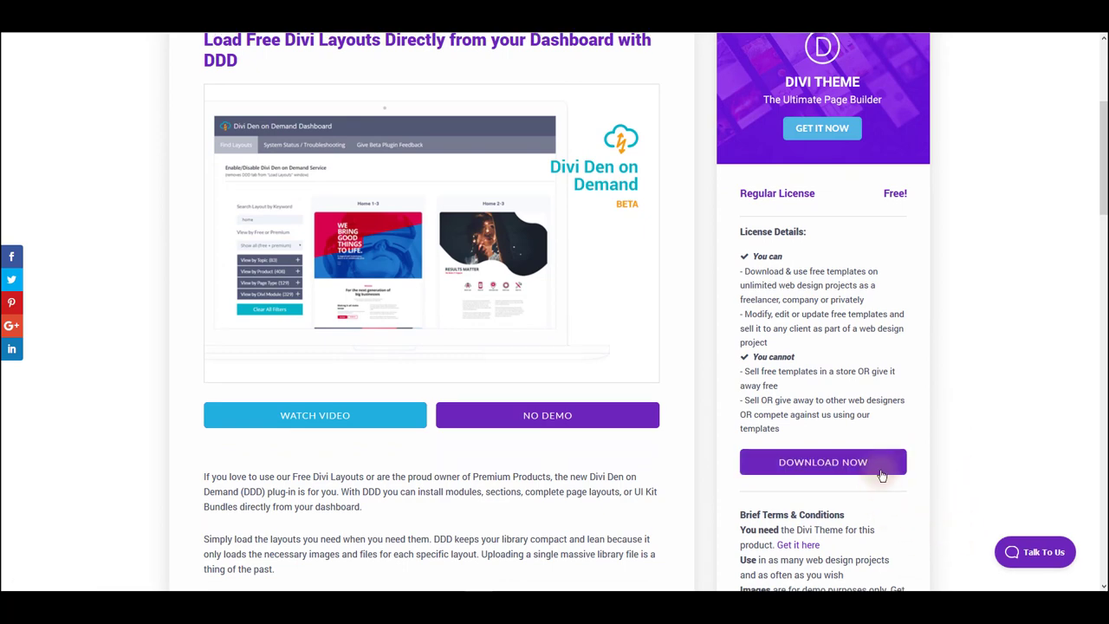
{"action": "left_click", "coordinate": [866, 463]}
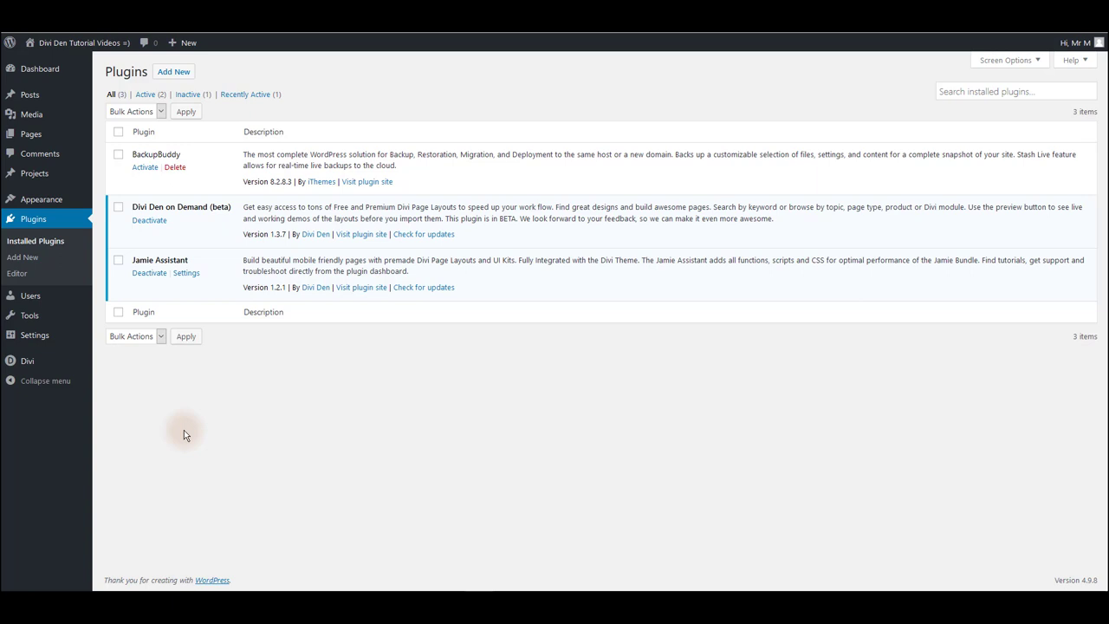
Step: Open the Divi Den on Demand dashboard and tick Jamie Collection under New Collections
{"action": "mouse_move", "coordinate": [52, 336]}
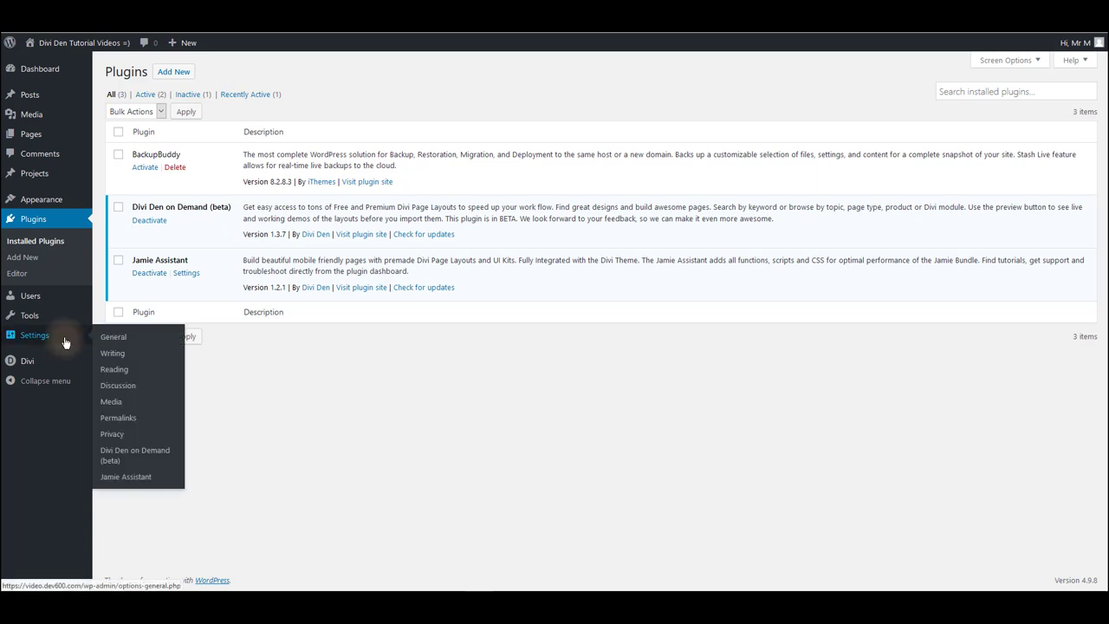
{"action": "left_click", "coordinate": [129, 460]}
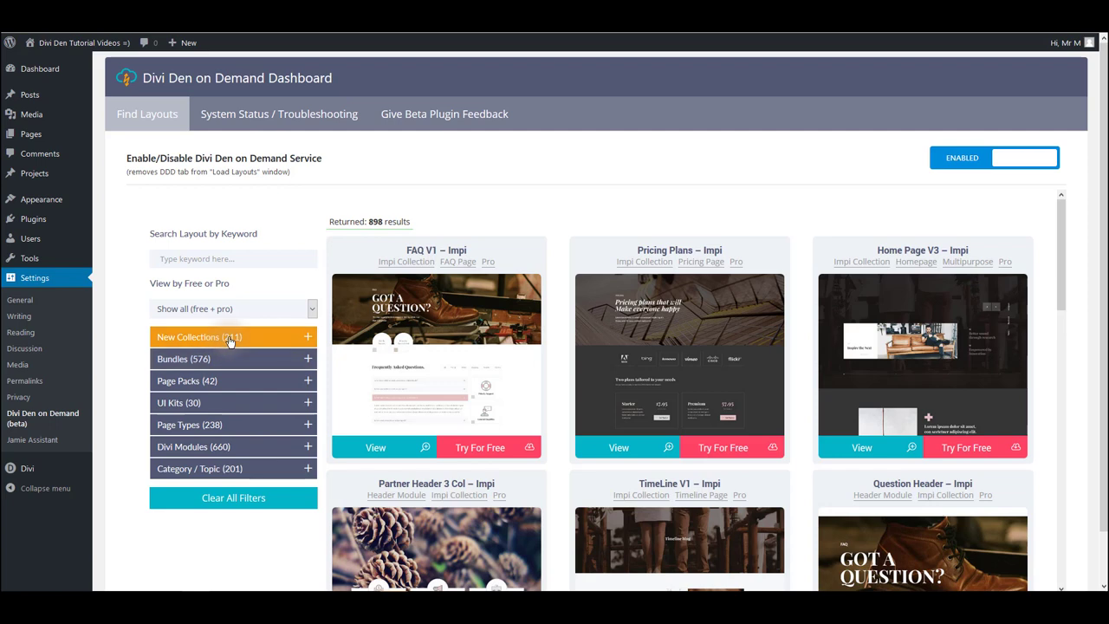
{"action": "left_click", "coordinate": [230, 337]}
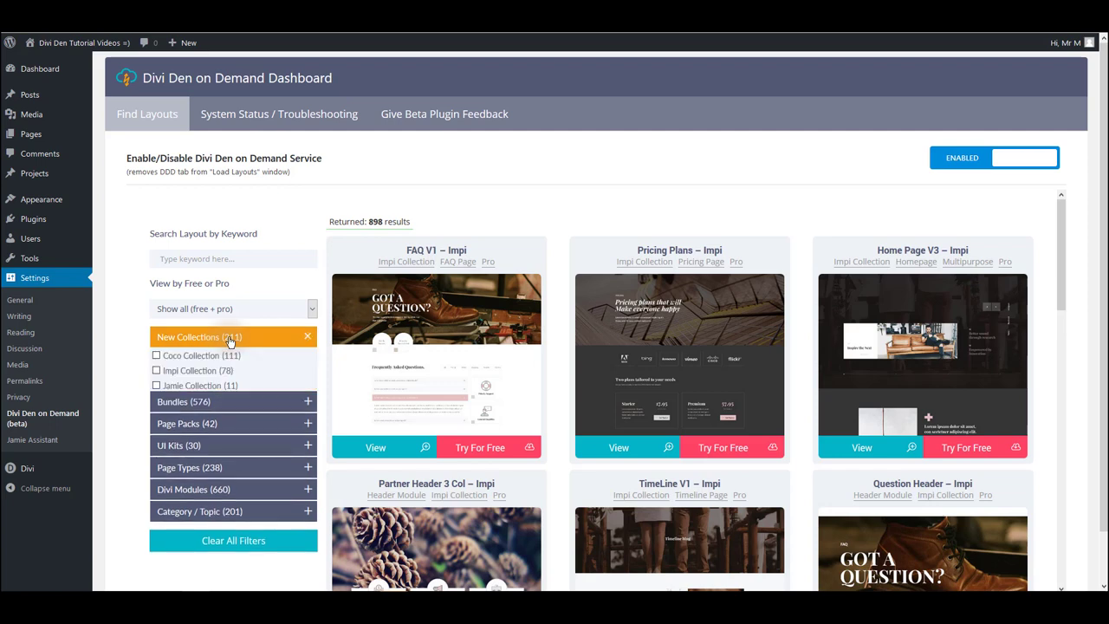
{"action": "left_click", "coordinate": [199, 387]}
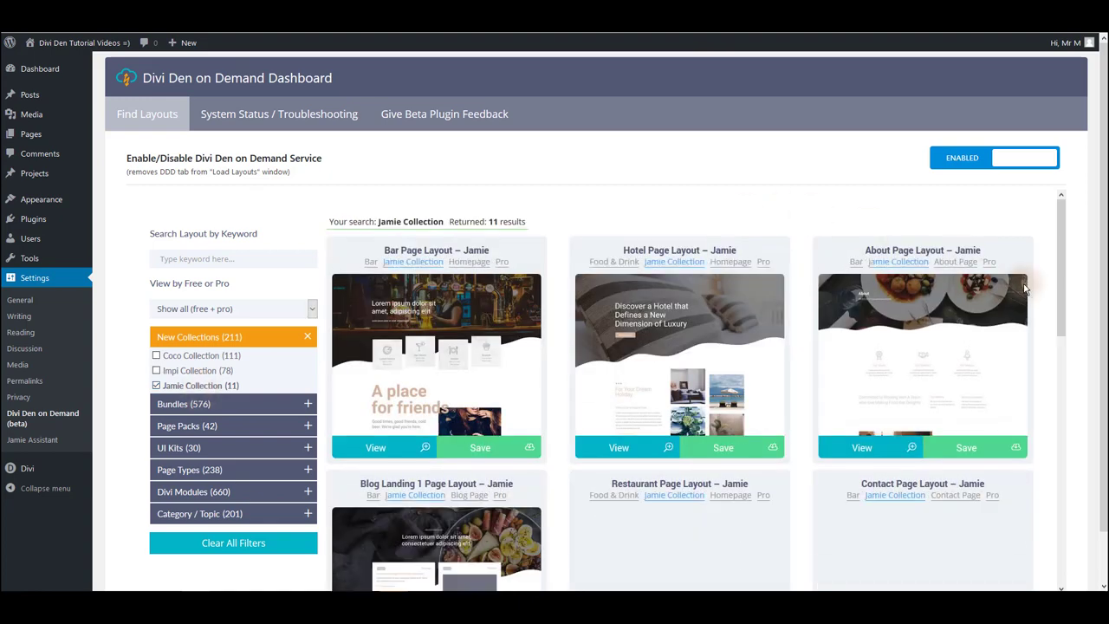
Step: Save the Bar Page Layout – Jamie card to the Divi Library and dismiss the confirmation
{"action": "scroll", "coordinate": [1021, 290], "scroll_direction": "down", "scroll_amount": 6}
{"action": "scroll", "coordinate": [1010, 329], "scroll_direction": "up", "scroll_amount": 6}
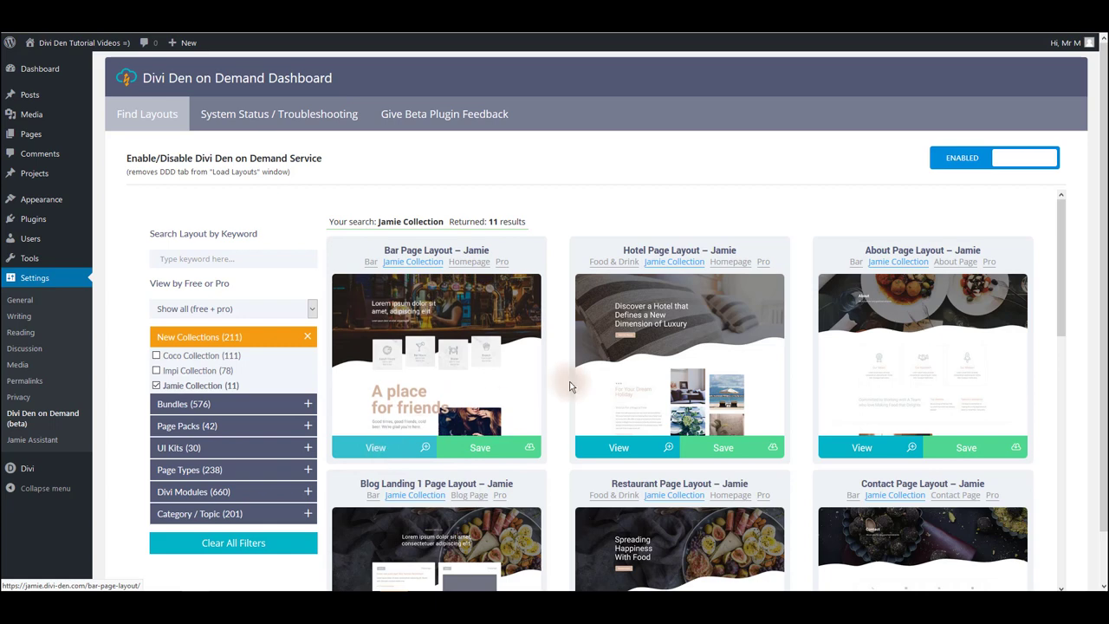
{"action": "scroll", "coordinate": [564, 367], "scroll_direction": "down", "scroll_amount": 2}
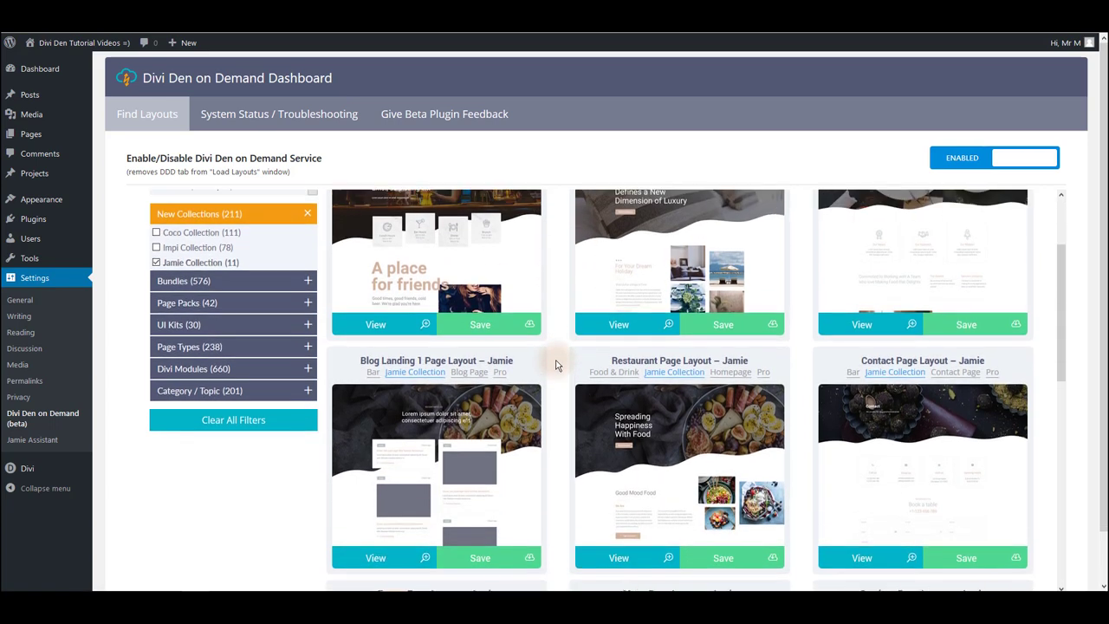
{"action": "scroll", "coordinate": [555, 366], "scroll_direction": "up", "scroll_amount": 2}
{"action": "left_click", "coordinate": [511, 459]}
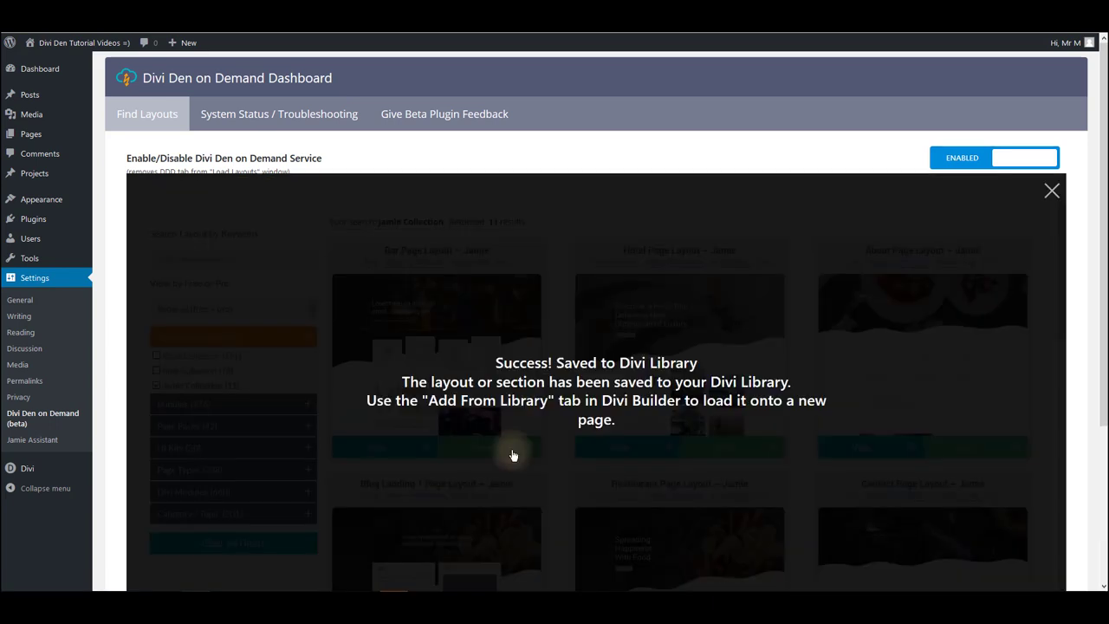
{"action": "left_click", "coordinate": [1048, 197]}
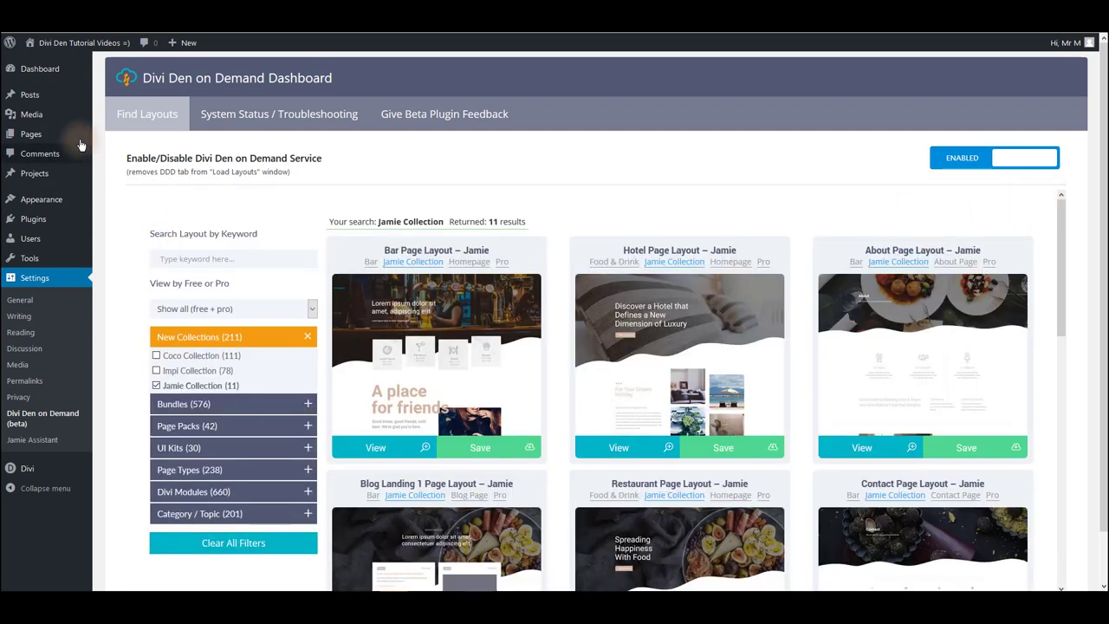
Step: Add a new page titled 'Jamie DDD test', switch it to the Divi Builder, and show Load Layout
{"action": "mouse_move", "coordinate": [117, 145]}
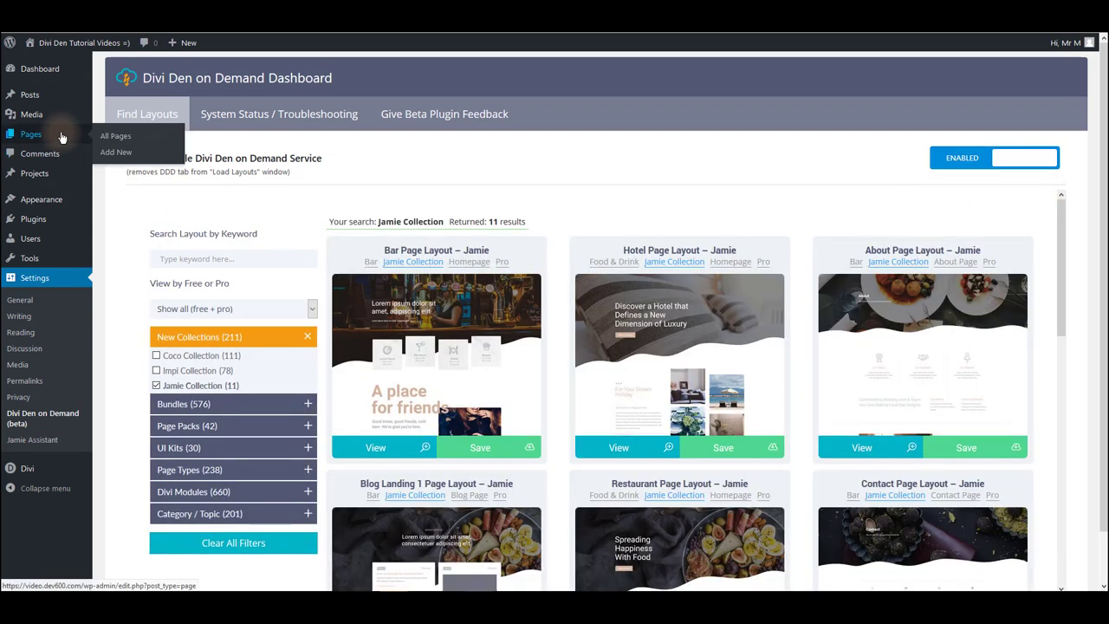
{"action": "left_click", "coordinate": [118, 154]}
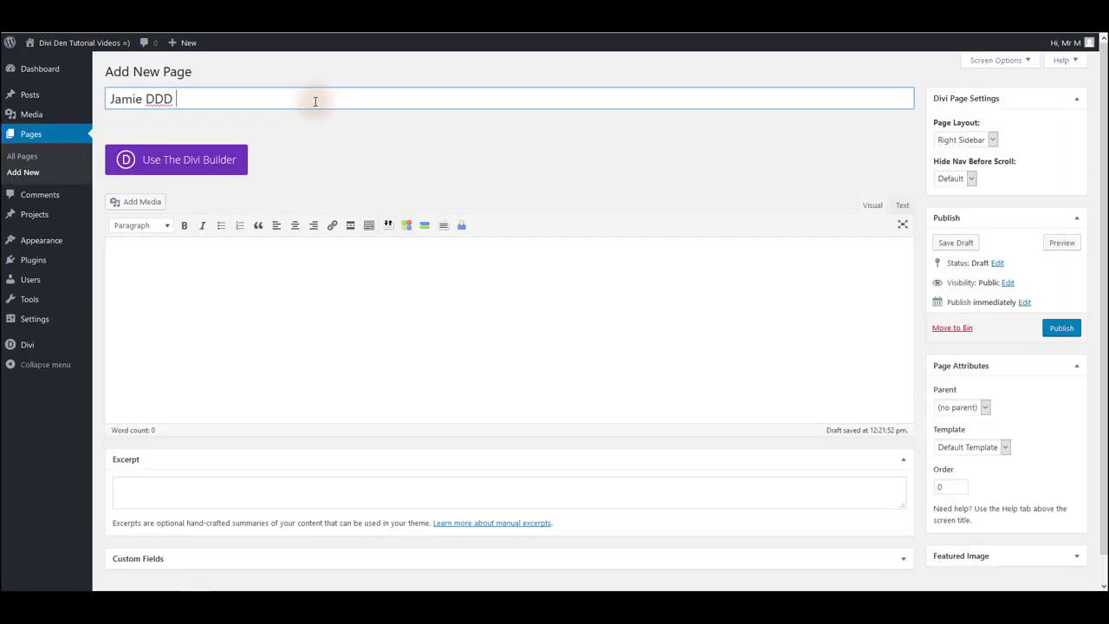
{"action": "left_click", "coordinate": [216, 164]}
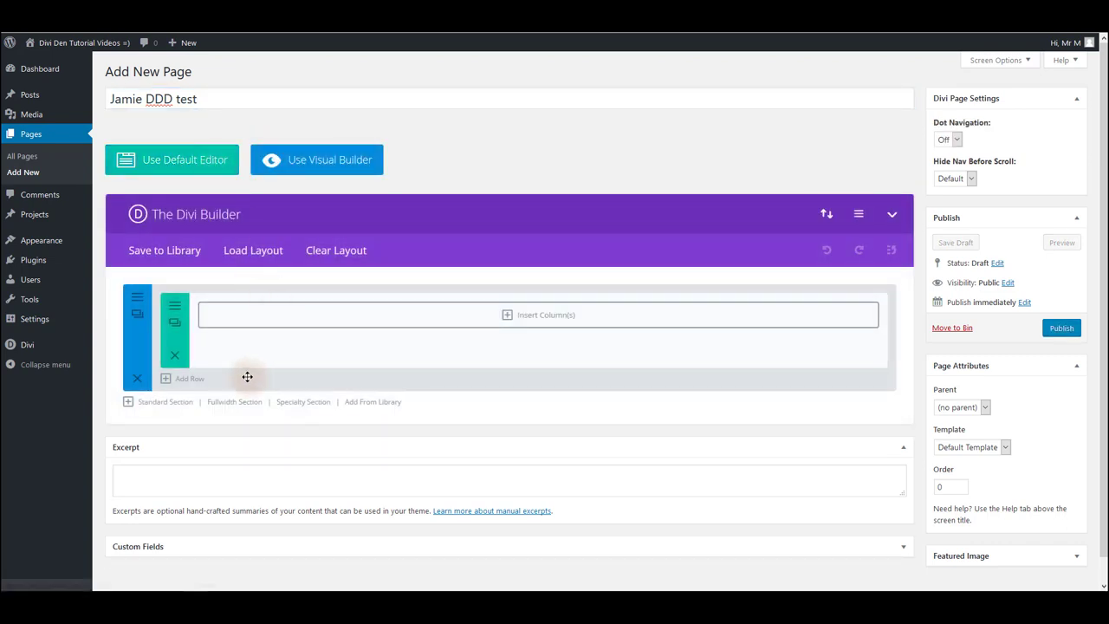
{"action": "left_click", "coordinate": [253, 251]}
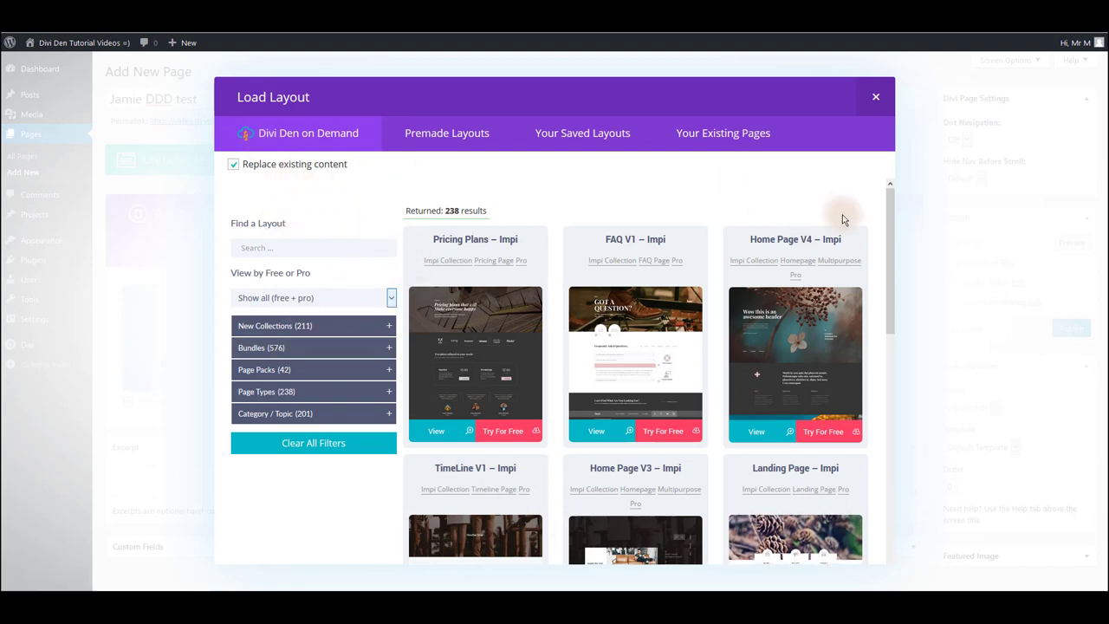
Step: Filter Load Layout to Jamie Collection, then show Your Saved Layouts in the Jamie category
{"action": "left_click", "coordinate": [385, 294]}
{"action": "left_click", "coordinate": [315, 299]}
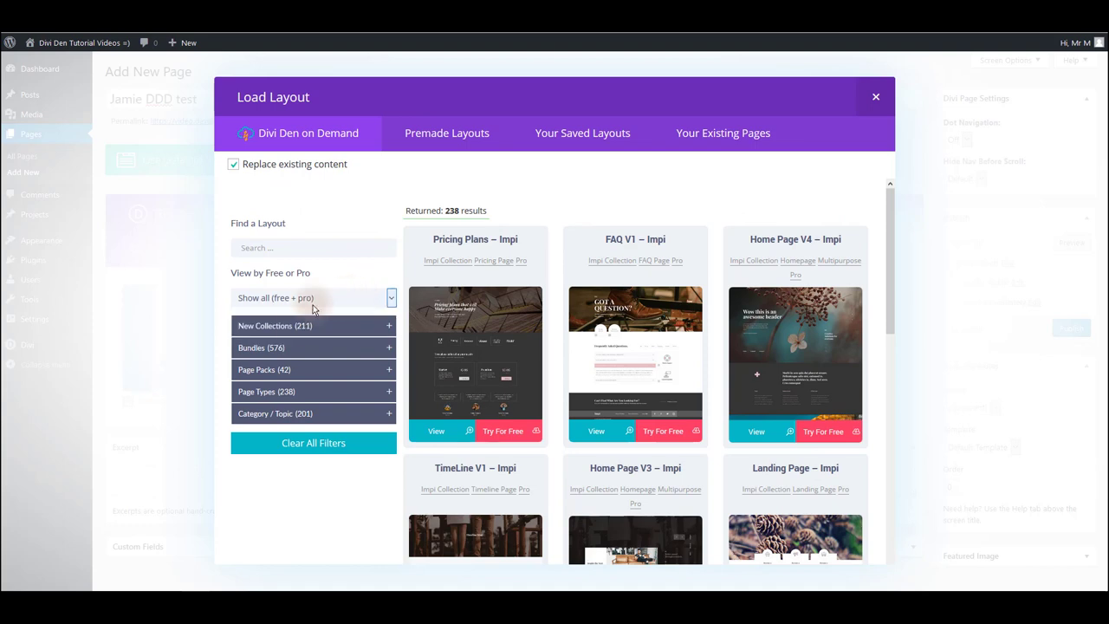
{"action": "left_click", "coordinate": [273, 325]}
{"action": "left_click", "coordinate": [277, 375]}
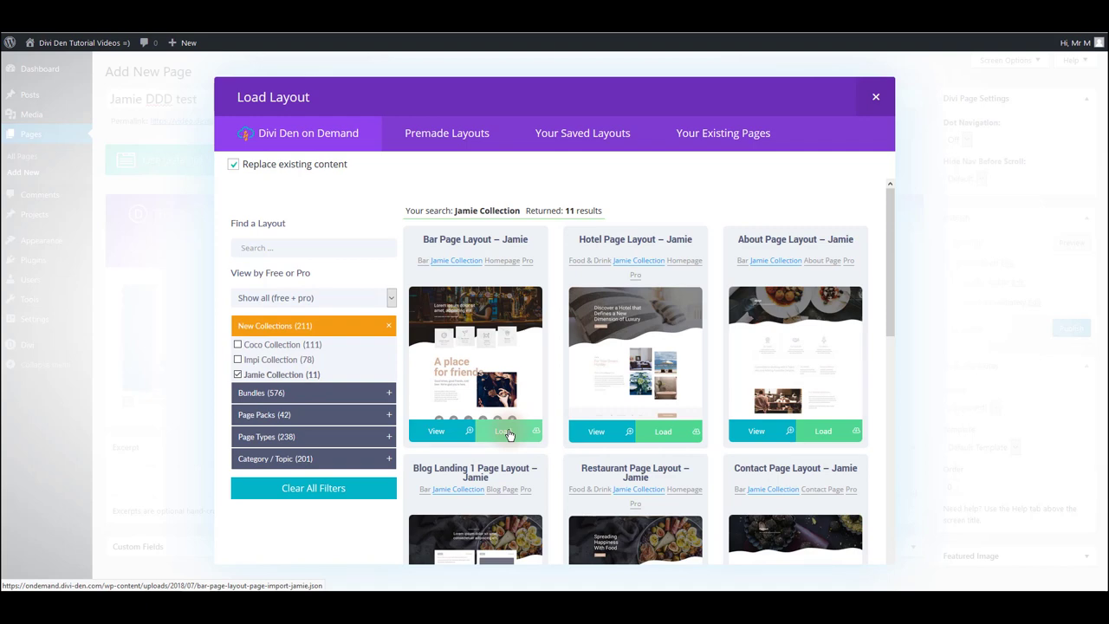
{"action": "left_click", "coordinate": [571, 141]}
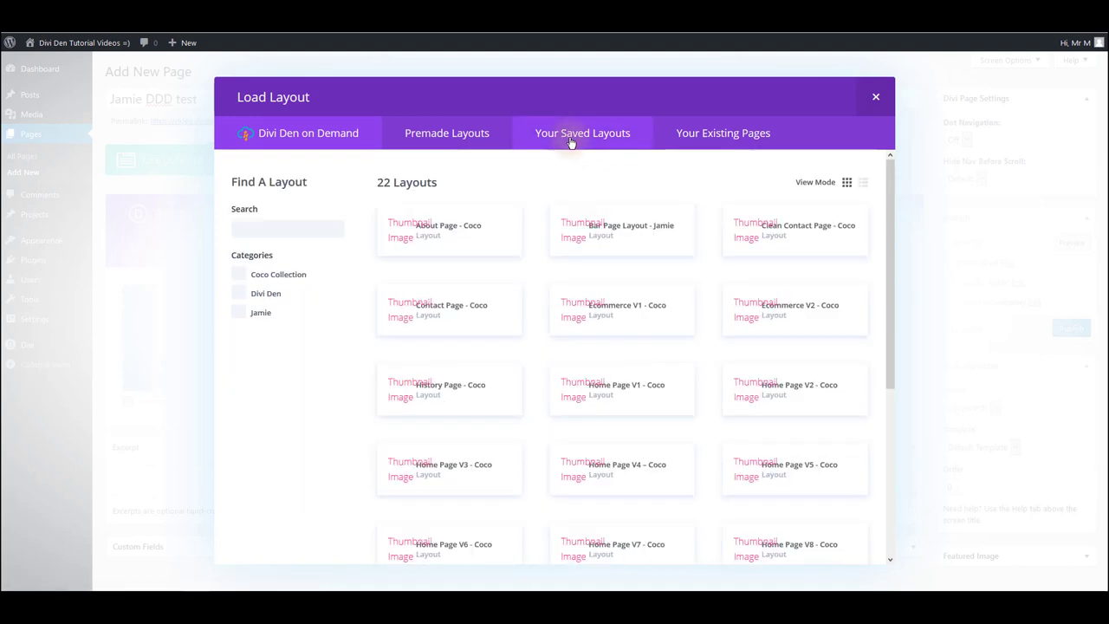
{"action": "left_click", "coordinate": [239, 312]}
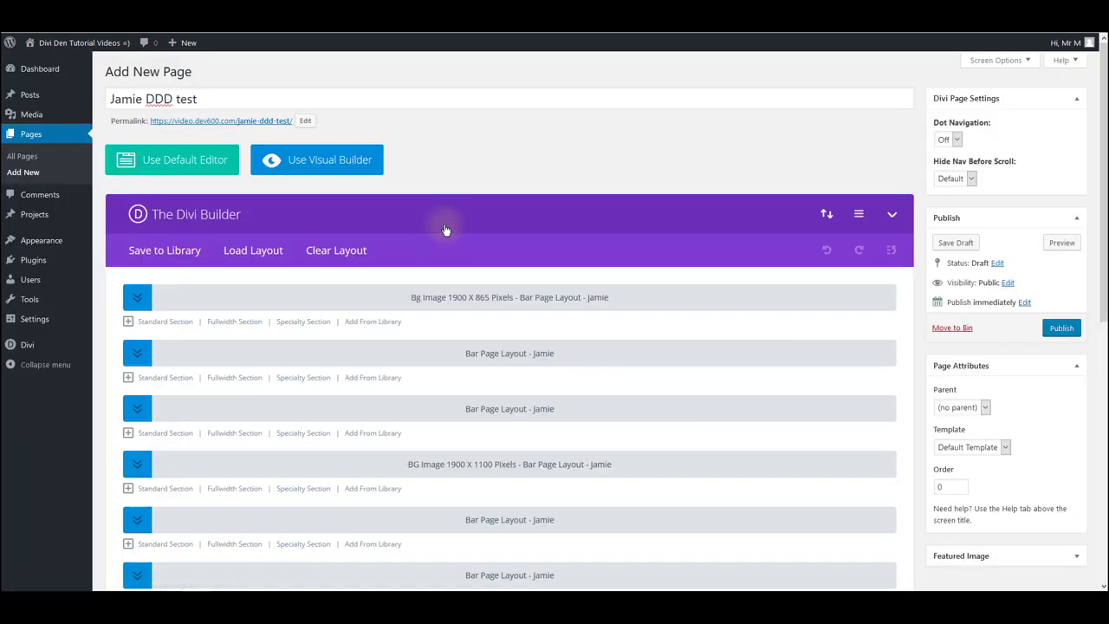
Step: Set the page template to Blank Page and publish Jamie DDD test
{"action": "scroll", "coordinate": [449, 232], "scroll_direction": "down", "scroll_amount": 6}
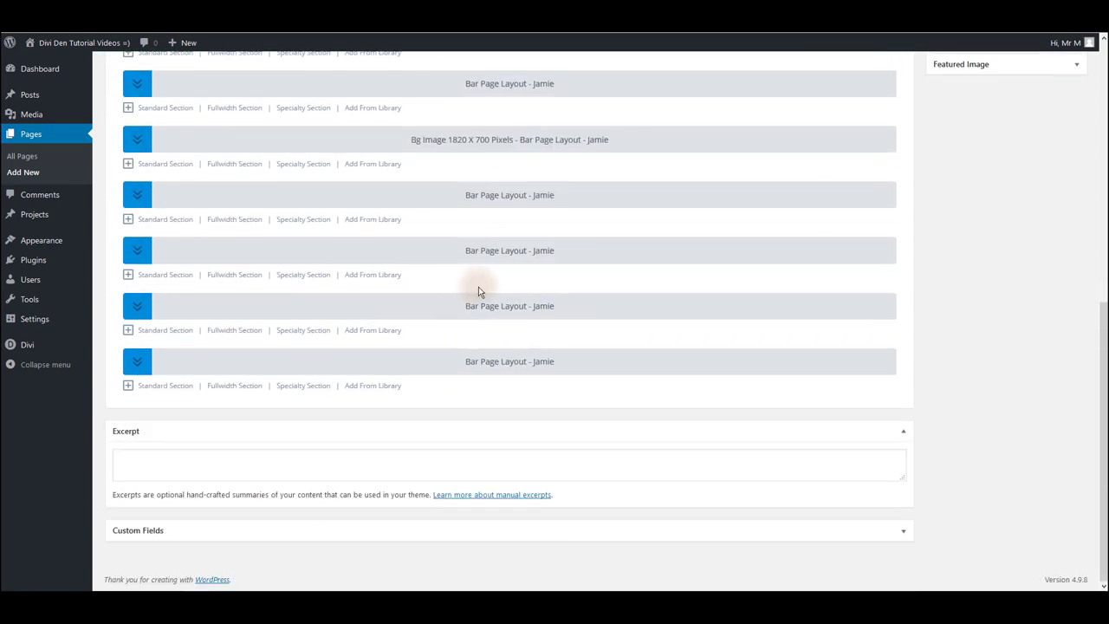
{"action": "scroll", "coordinate": [478, 287], "scroll_direction": "up", "scroll_amount": 5}
{"action": "scroll", "coordinate": [505, 307], "scroll_direction": "up", "scroll_amount": 1}
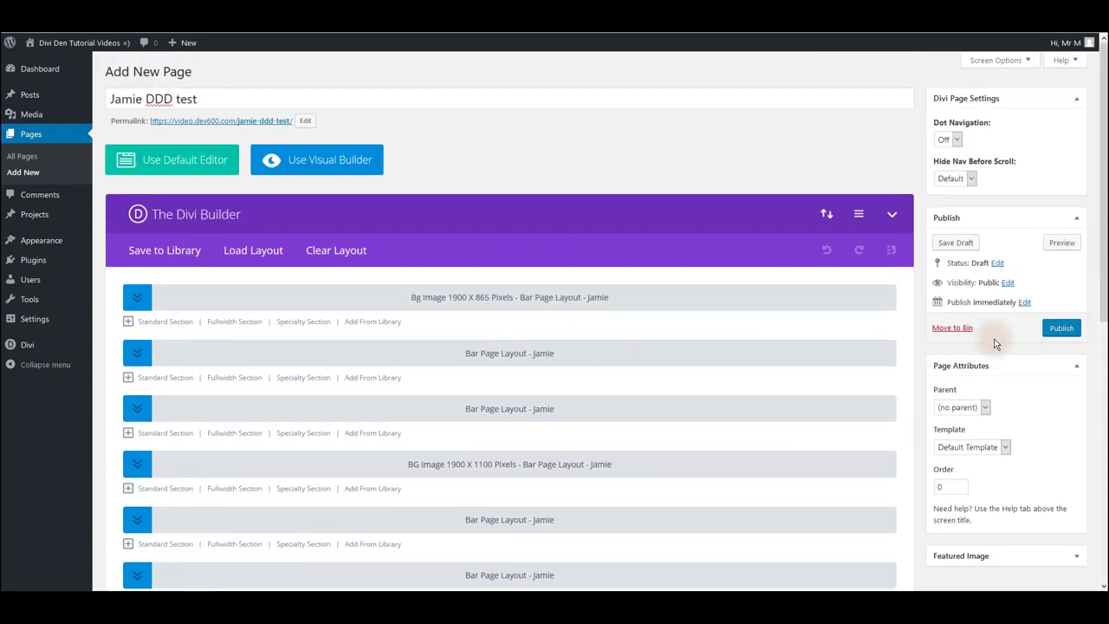
{"action": "left_click", "coordinate": [983, 451]}
{"action": "left_click", "coordinate": [960, 473]}
{"action": "left_click", "coordinate": [1063, 329]}
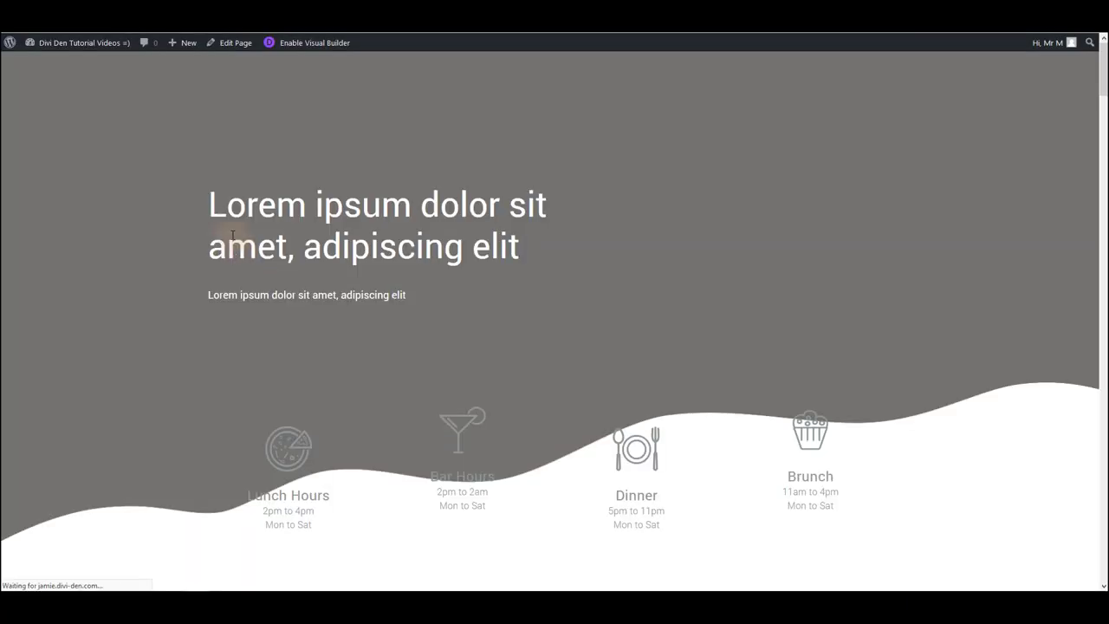
{"action": "scroll", "coordinate": [348, 237], "scroll_direction": "down", "scroll_amount": 2}
{"action": "scroll", "coordinate": [347, 237], "scroll_direction": "down", "scroll_amount": 8}
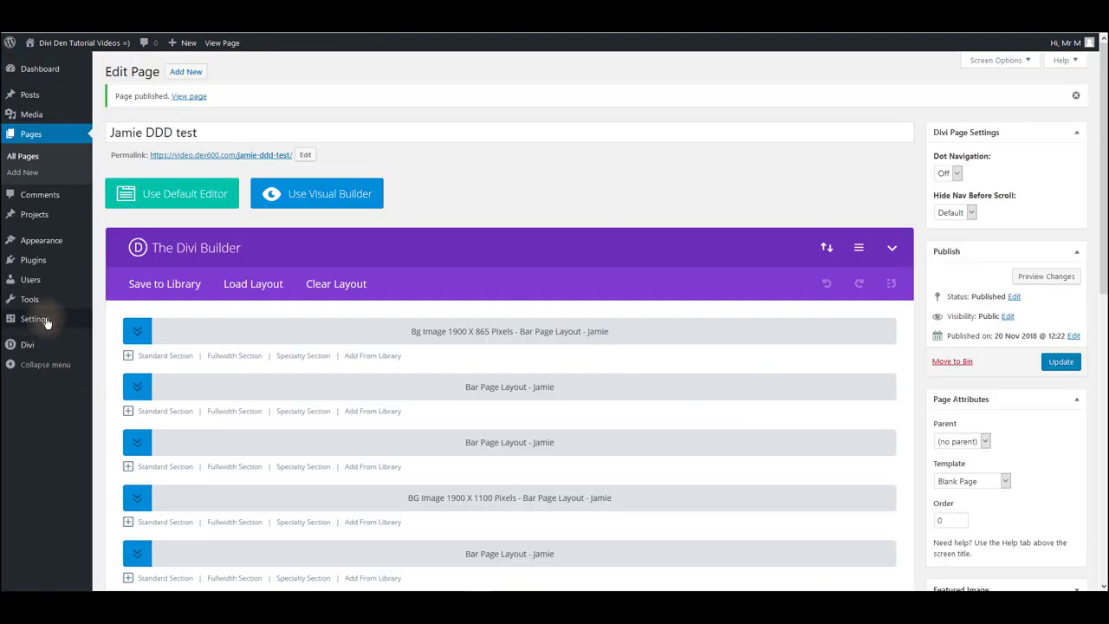
{"action": "mouse_move", "coordinate": [47, 323]}
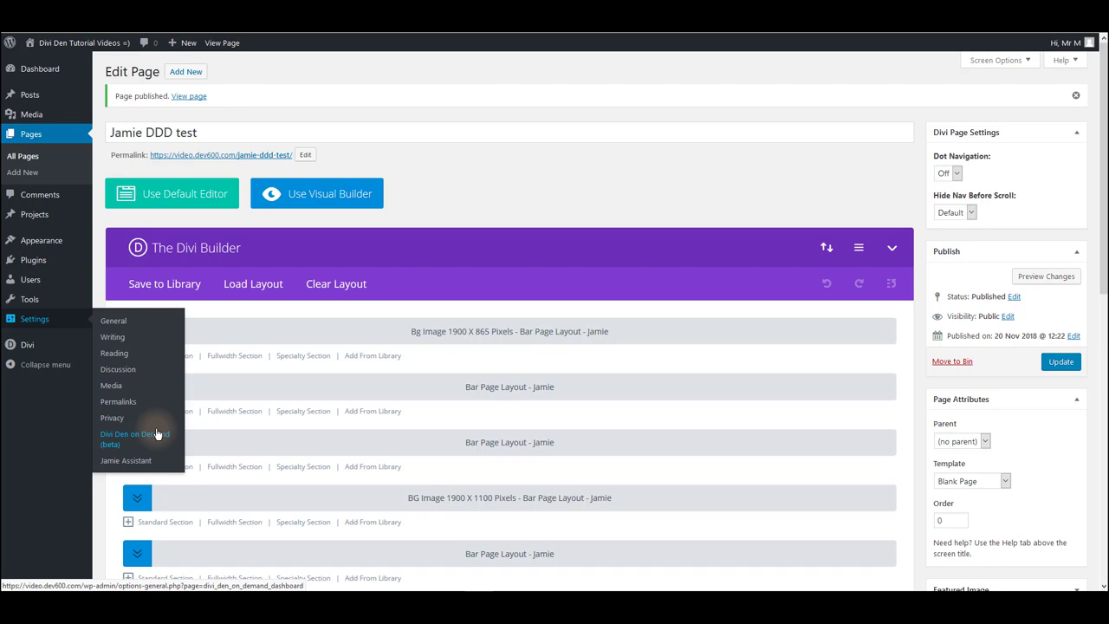
Step: Clear the page's layout, confirm wiping all content, and bring up Load Layout again
{"action": "left_click", "coordinate": [343, 284]}
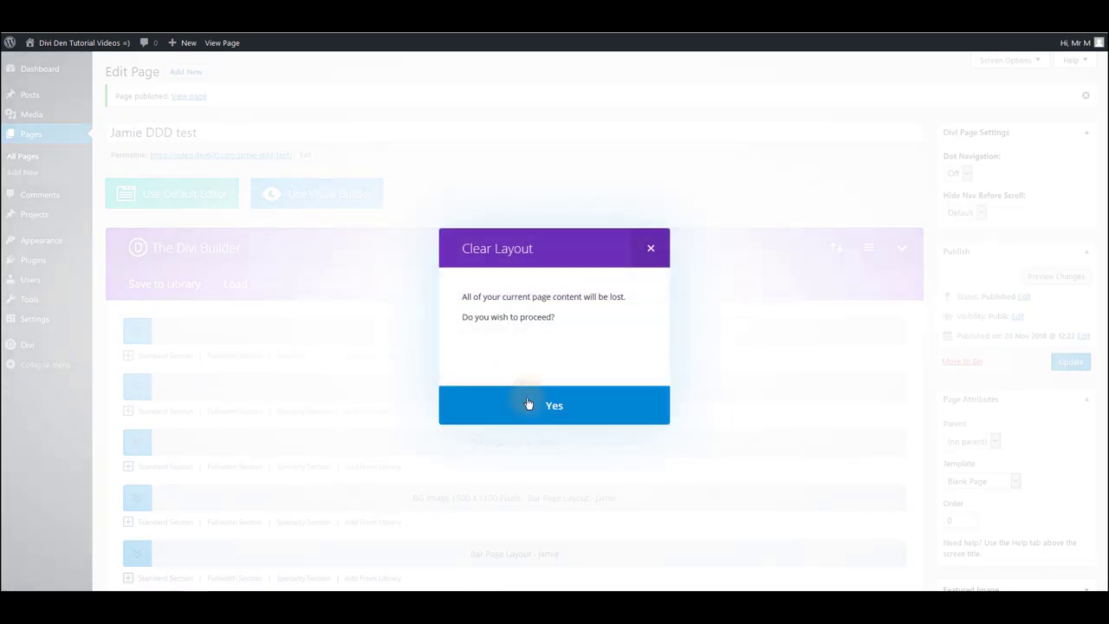
{"action": "left_click", "coordinate": [528, 404]}
{"action": "left_click", "coordinate": [260, 294]}
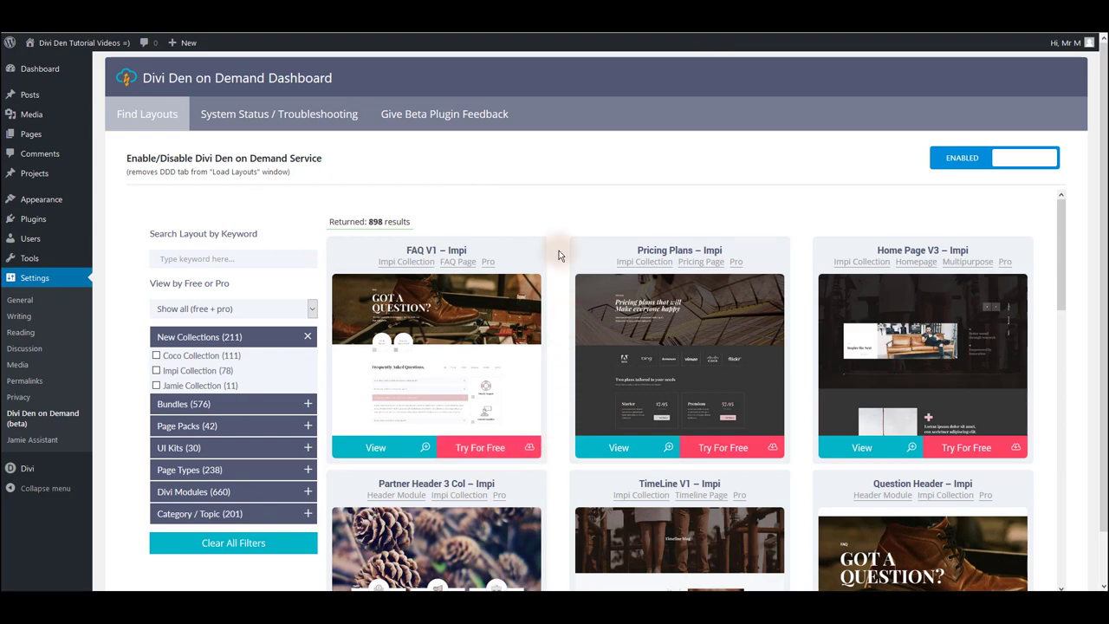
Step: Scroll the layout results, then tick Jamie Collection under New Collections
{"action": "scroll", "coordinate": [554, 311], "scroll_direction": "down", "scroll_amount": 2}
{"action": "scroll", "coordinate": [550, 348], "scroll_direction": "down", "scroll_amount": 2}
{"action": "scroll", "coordinate": [537, 364], "scroll_direction": "up", "scroll_amount": 5}
{"action": "left_click", "coordinate": [203, 386]}
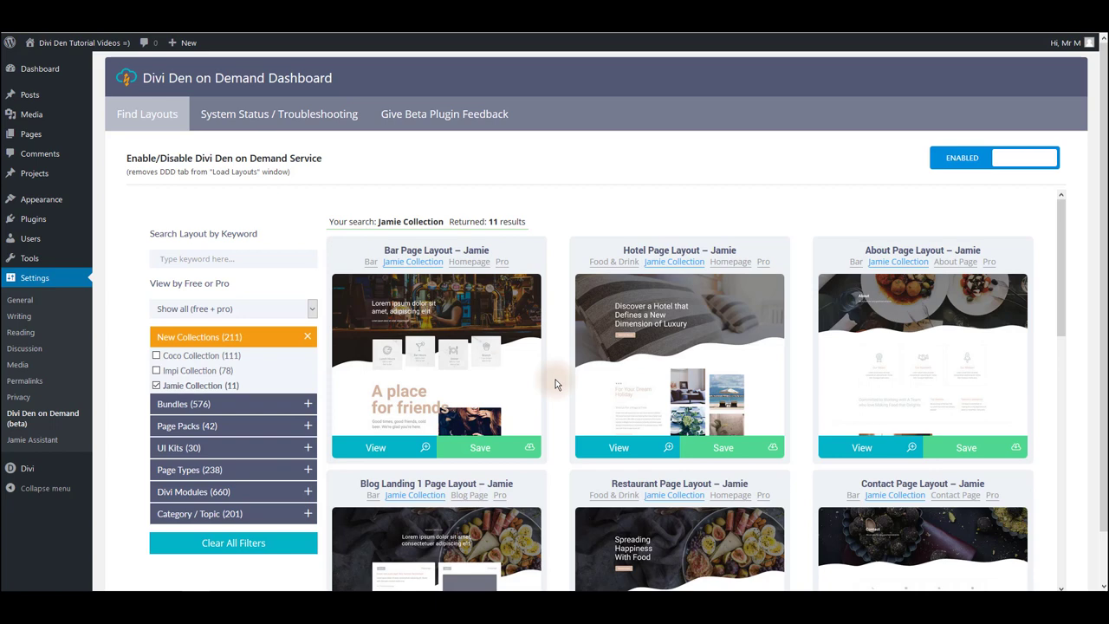
{"action": "right_click", "coordinate": [556, 384]}
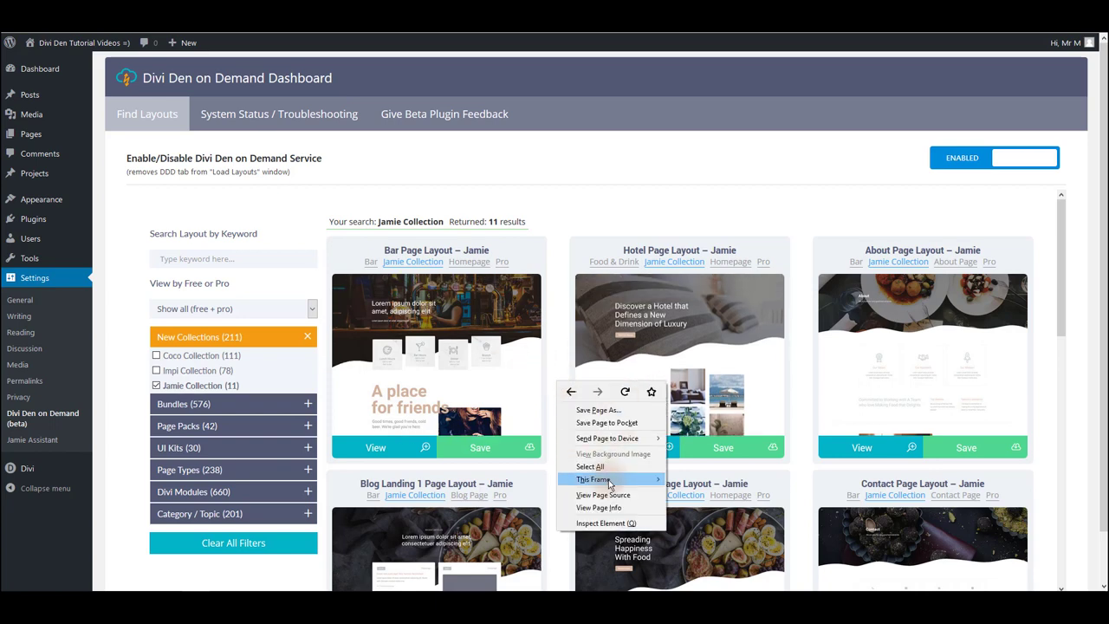
{"action": "mouse_move", "coordinate": [609, 483]}
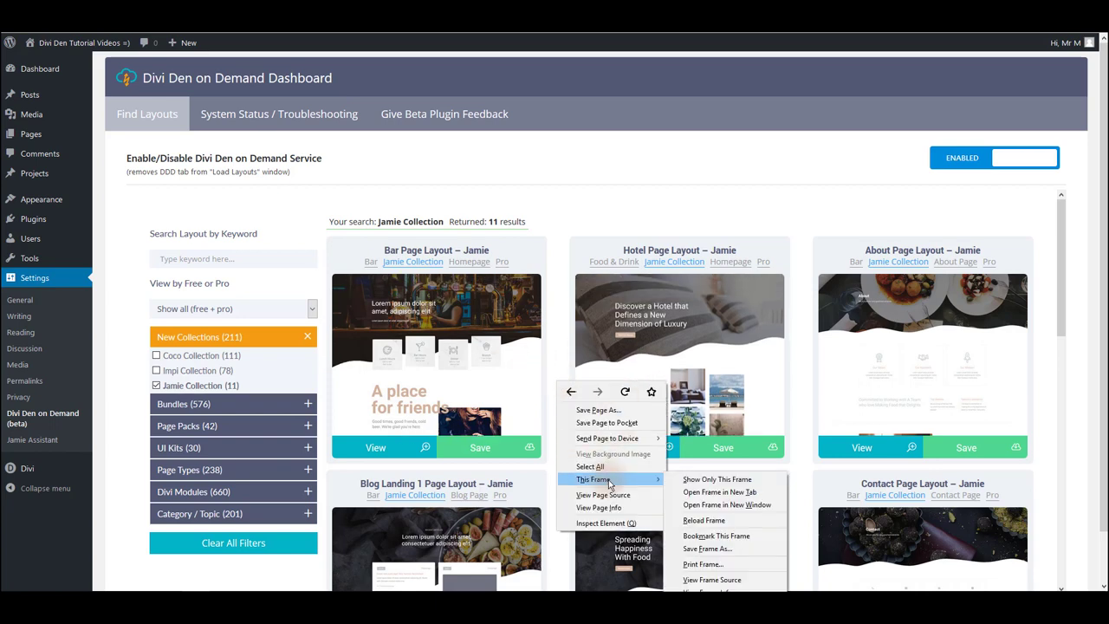
{"action": "left_click", "coordinate": [705, 520]}
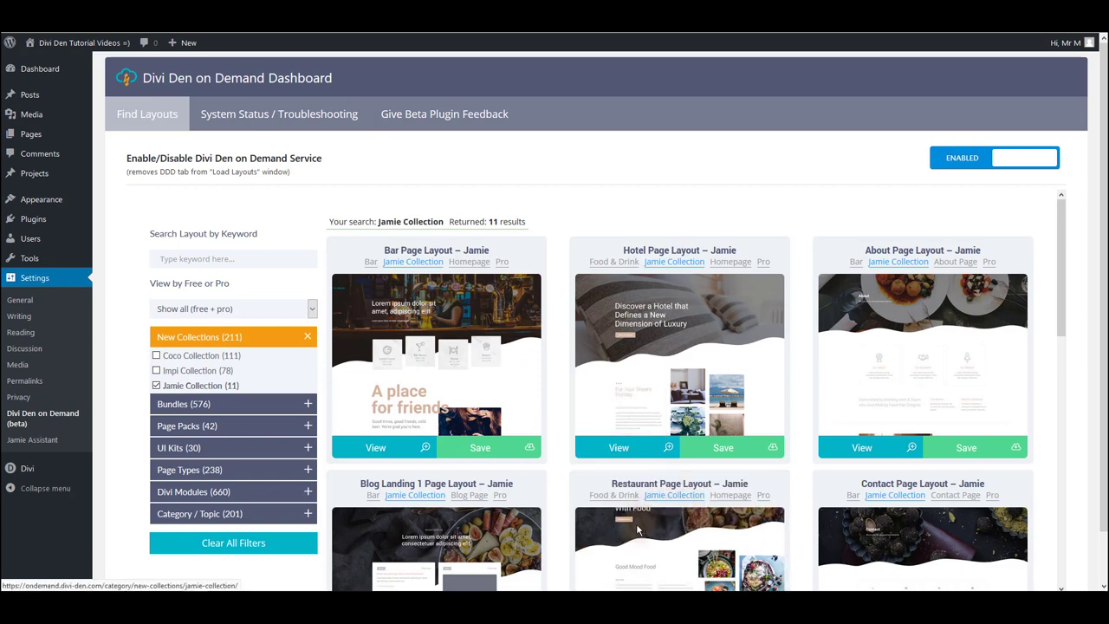